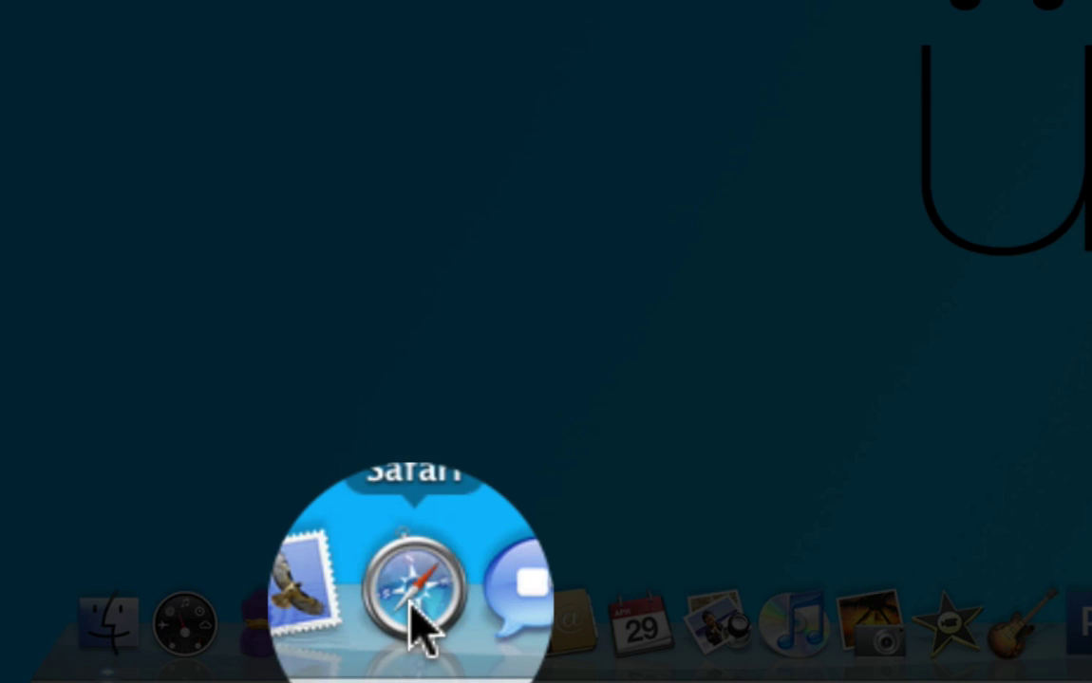
# Launch Safari and open the Vimeo 'Learn Safari 4 – Bookmark Bar Folders' video from Top Sites
pyautogui.click(413, 608)
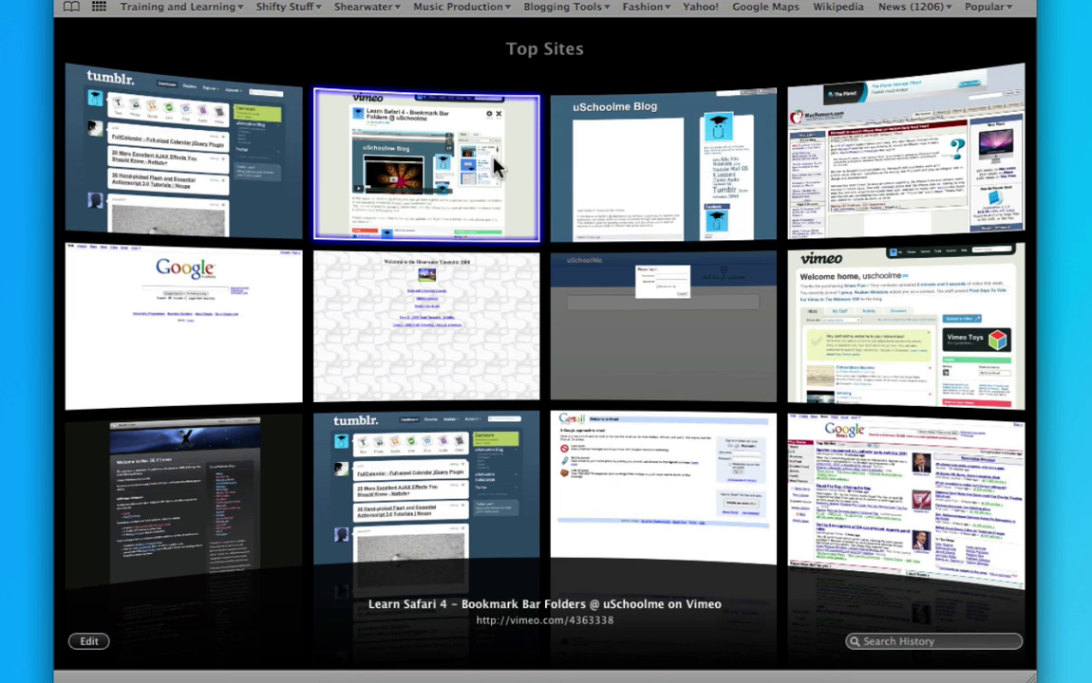
pyautogui.click(411, 150)
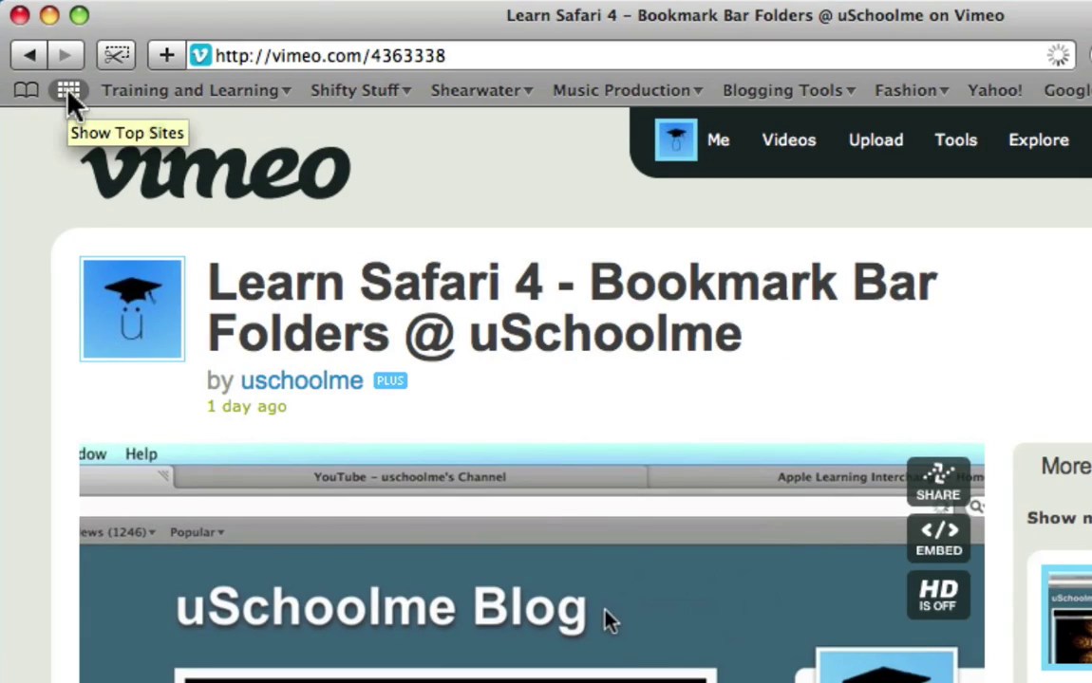
# Edit Top Sites and switch the grid from small to large thumbnails, showing six previews
pyautogui.click(68, 92)
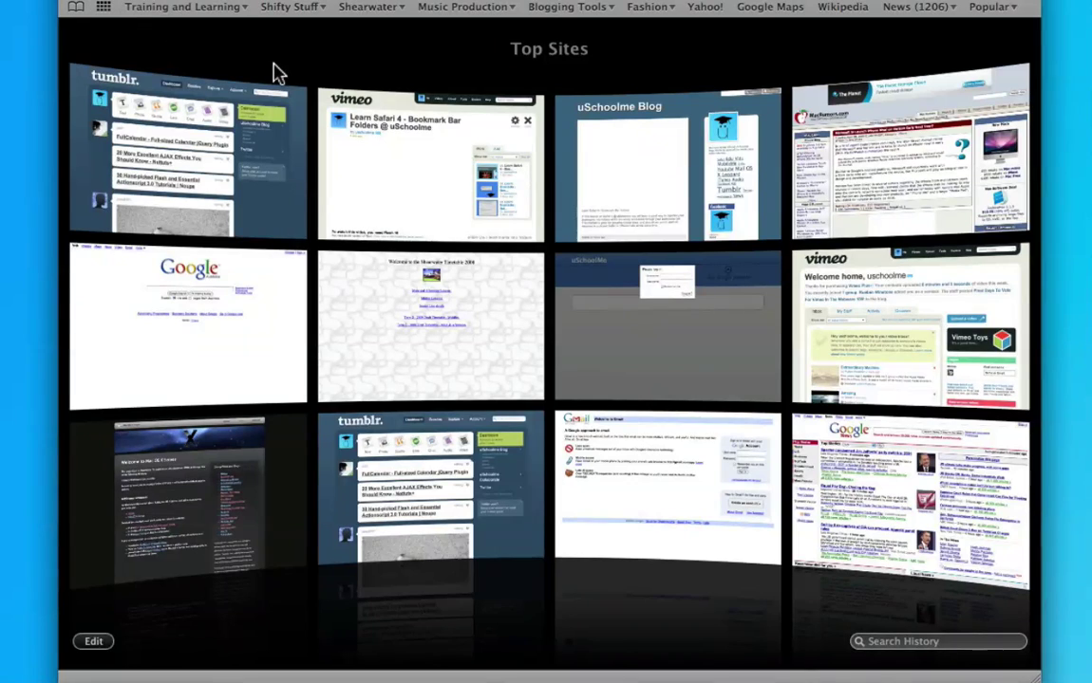
pyautogui.click(287, 64)
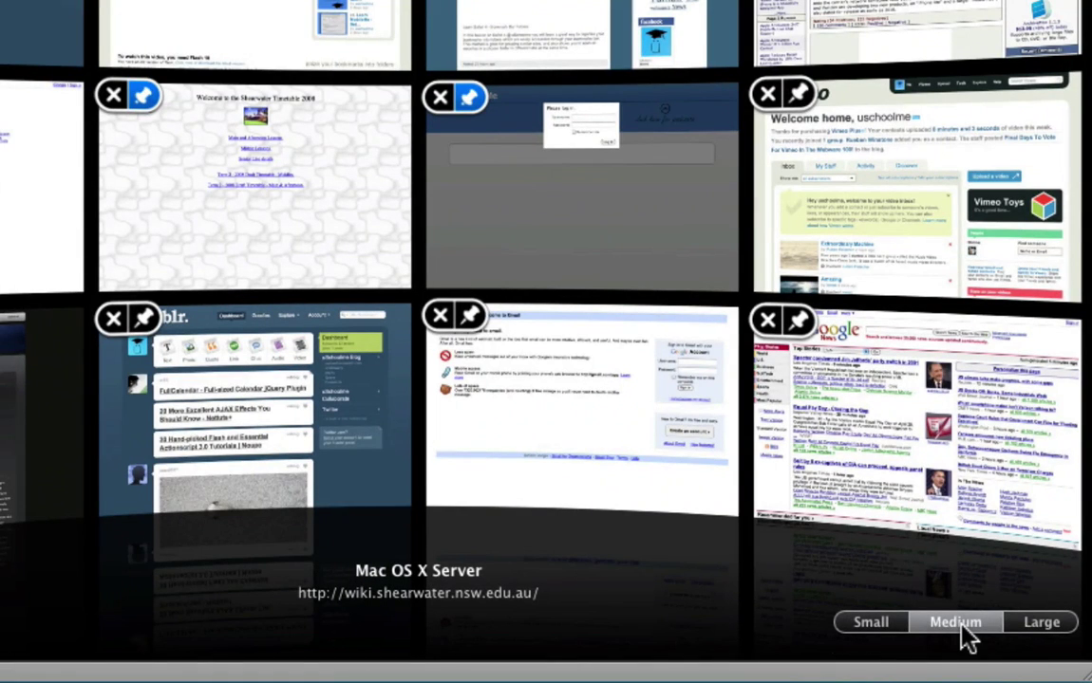
pyautogui.click(873, 618)
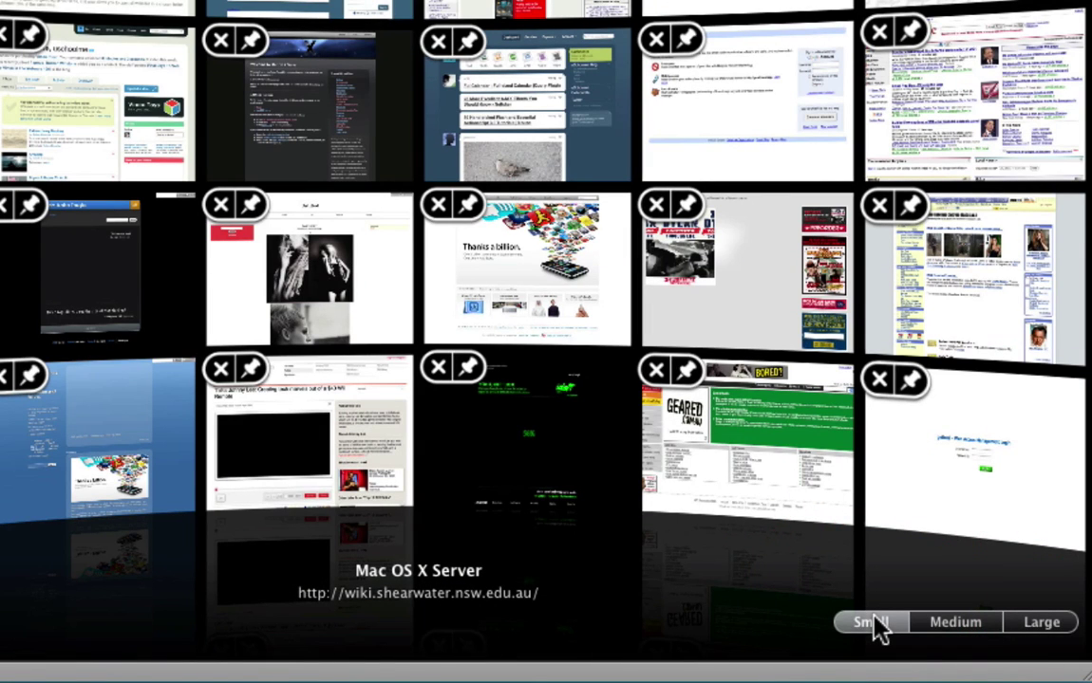
pyautogui.click(1041, 627)
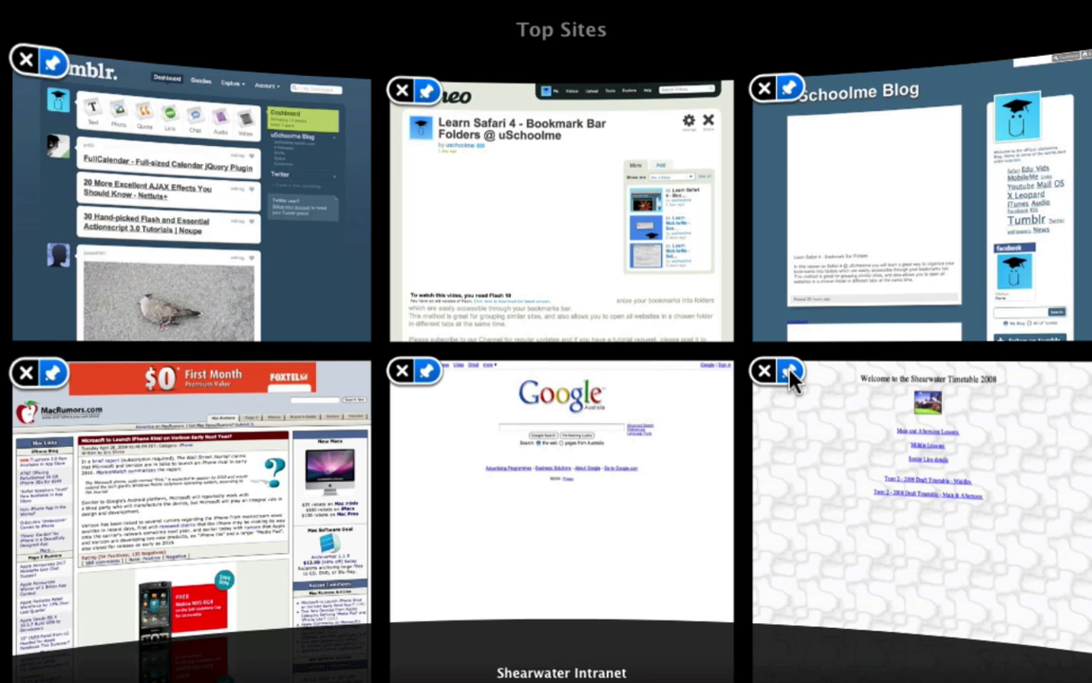
# Remove Shearwater Intranet, move uSchoolMe login to the top-middle slot, and keep MacRumors pinned
pyautogui.click(789, 376)
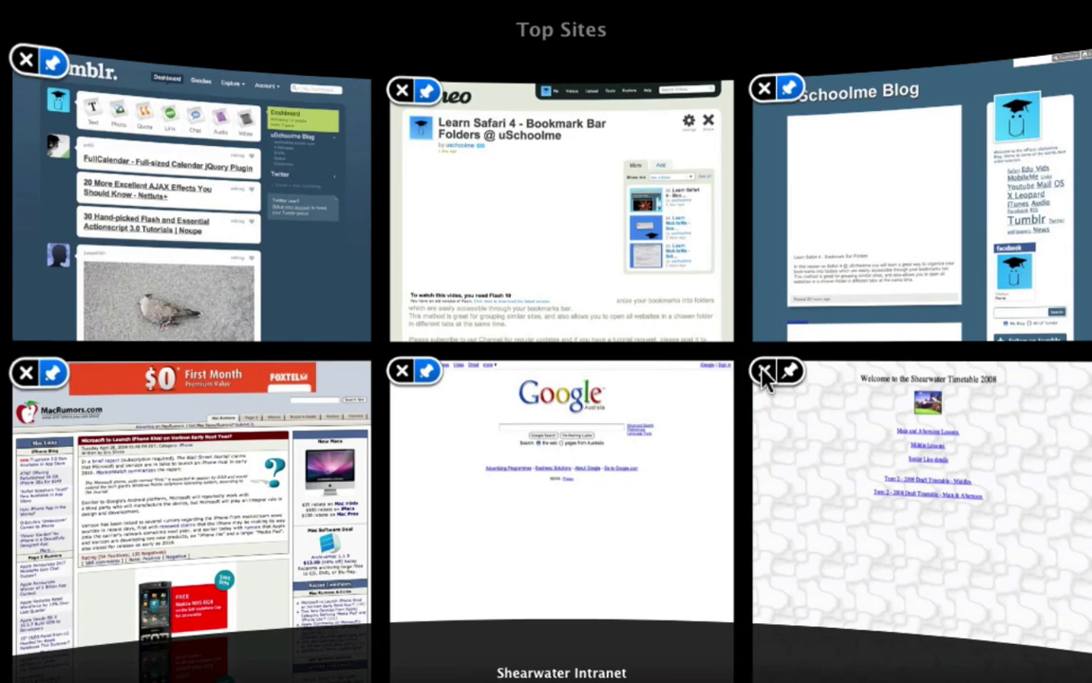
pyautogui.click(764, 376)
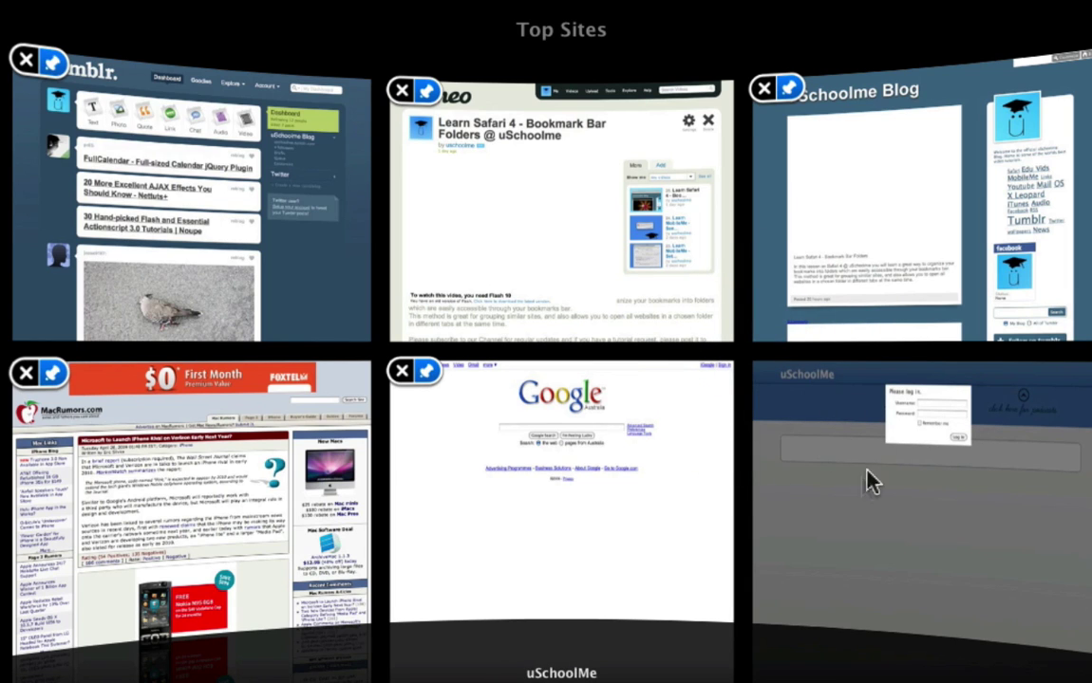
pyautogui.moveTo(834, 437)
pyautogui.mouseDown()
pyautogui.moveTo(612, 361)
pyautogui.moveTo(451, 141)
pyautogui.mouseUp()
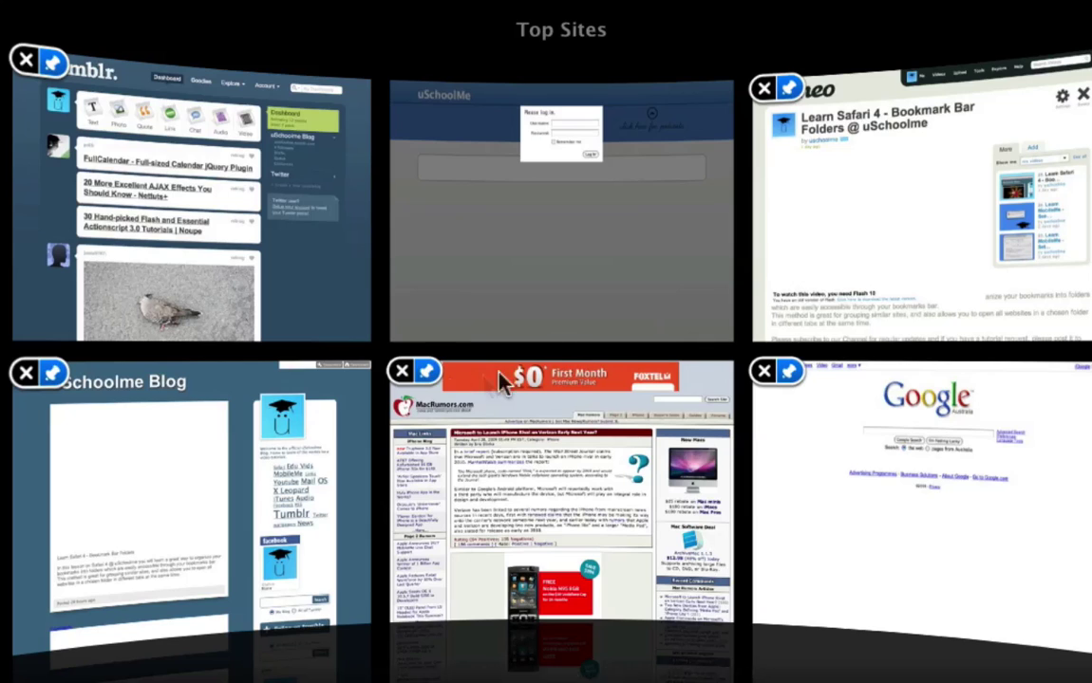
pyautogui.click(428, 377)
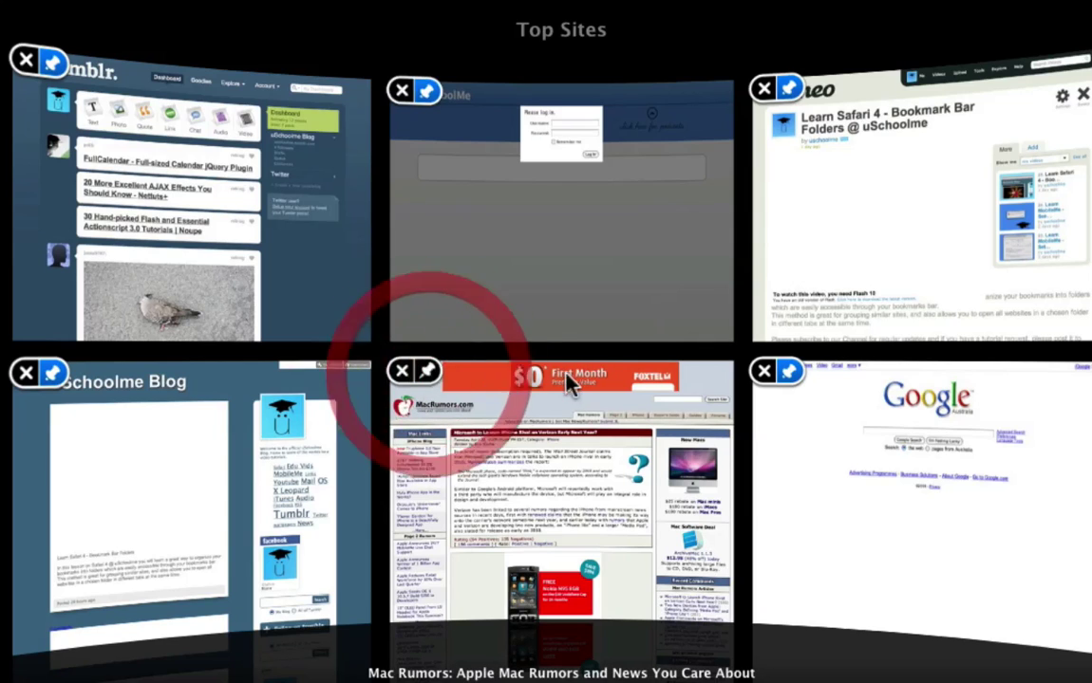
pyautogui.click(792, 374)
pyautogui.click(429, 376)
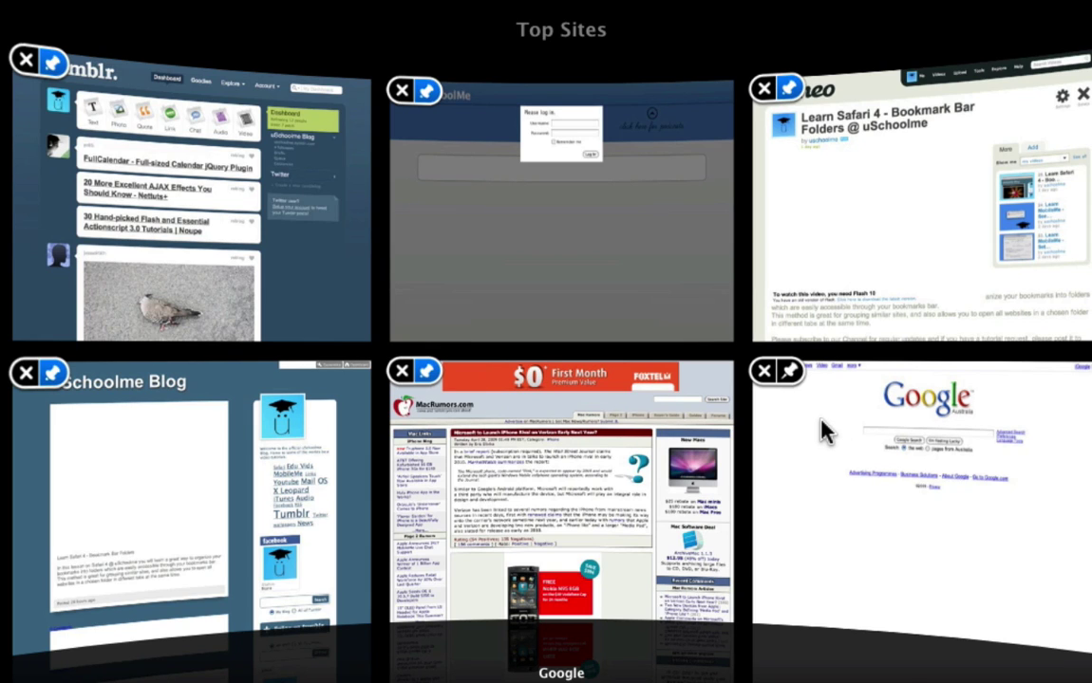
# Remove the Vimeo video page, pin Google, and rearrange the Vimeo, MacRumors and uSchoolMe tiles
pyautogui.click(764, 90)
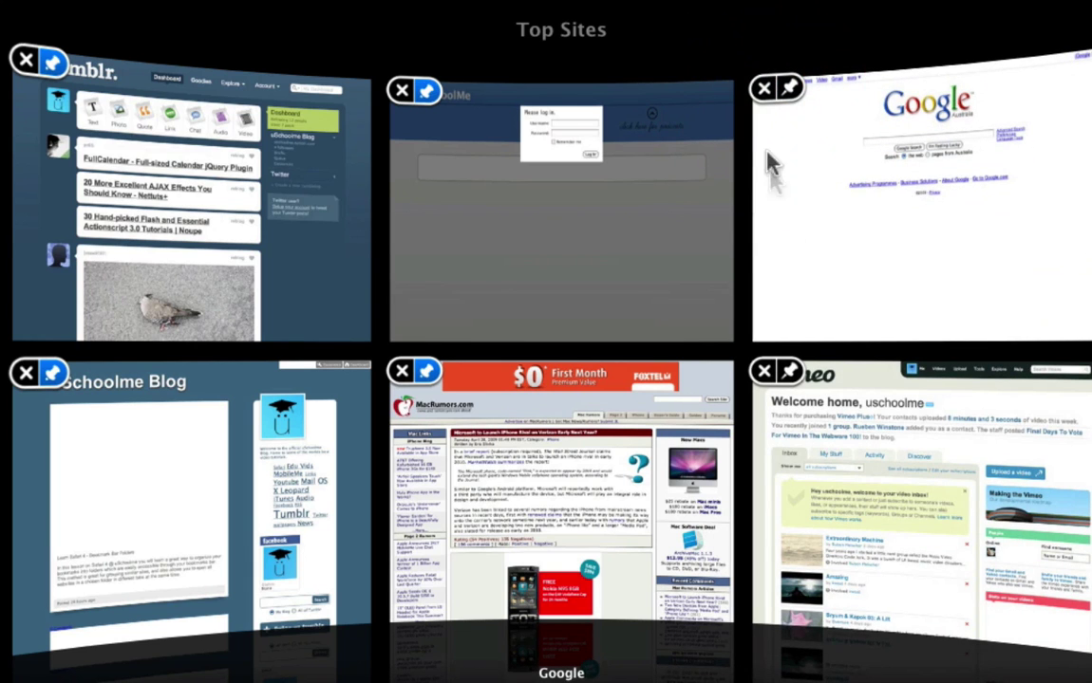
pyautogui.moveTo(866, 586)
pyautogui.mouseDown()
pyautogui.moveTo(905, 267)
pyautogui.moveTo(897, 237)
pyautogui.mouseUp()
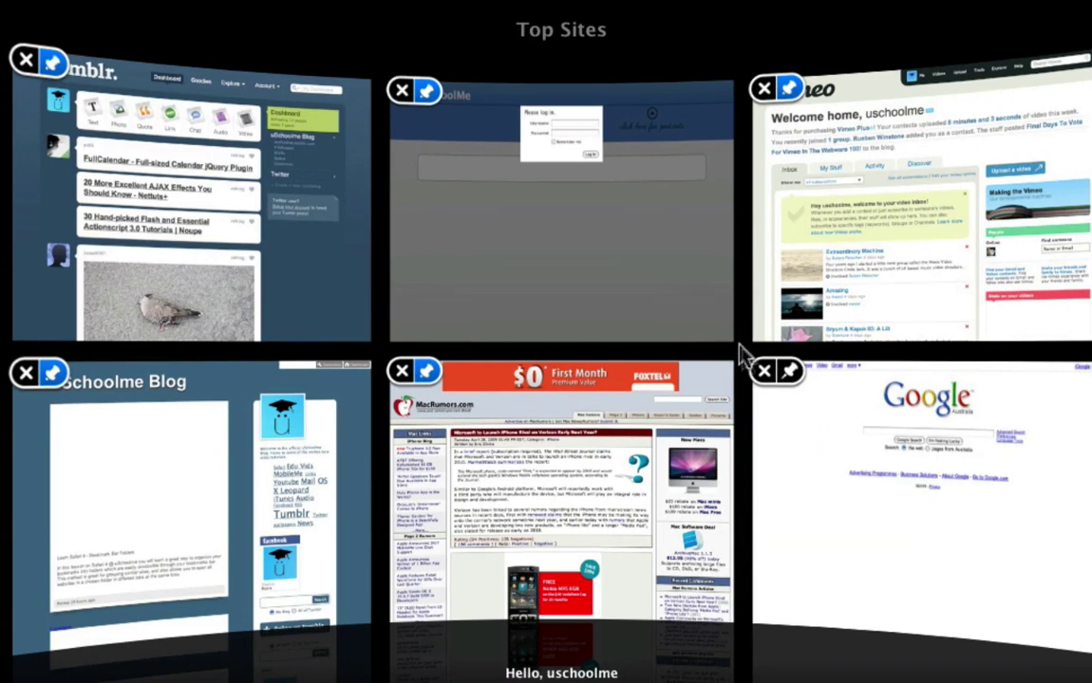
pyautogui.click(791, 375)
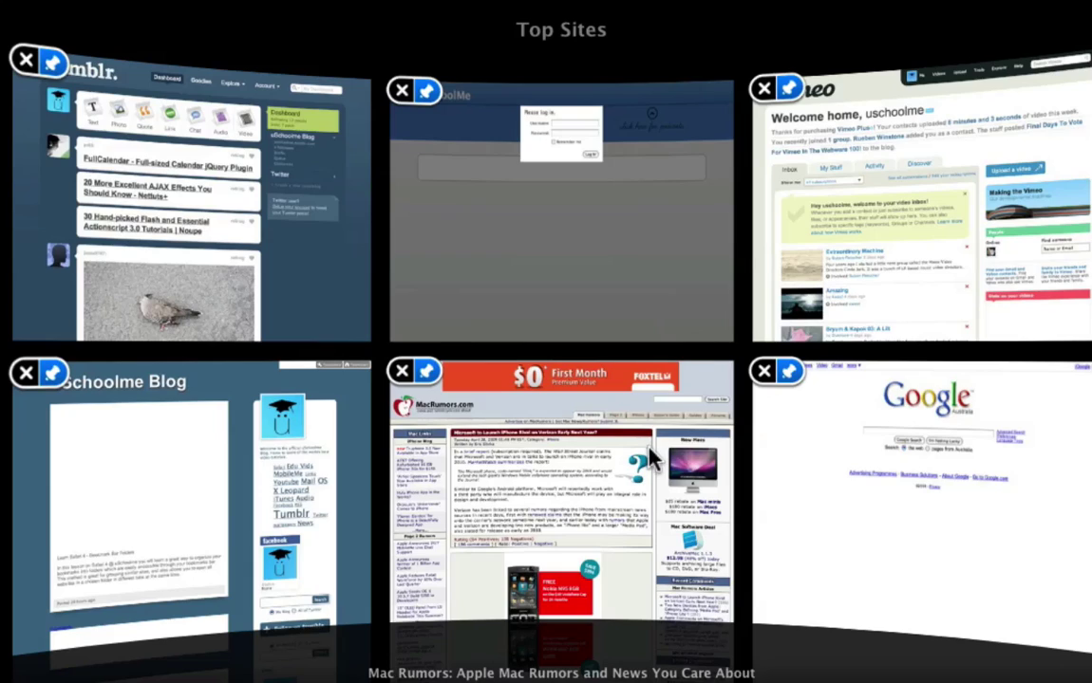
pyautogui.moveTo(684, 446); pyautogui.dragTo(332, 475)
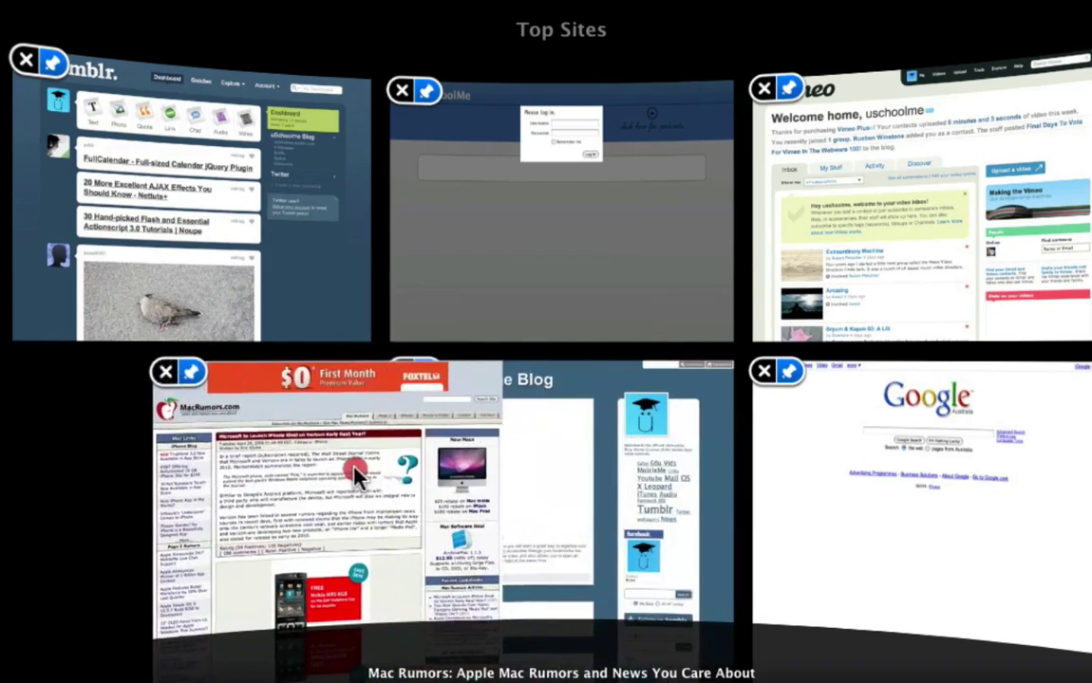
pyautogui.moveTo(550, 446); pyautogui.dragTo(569, 175)
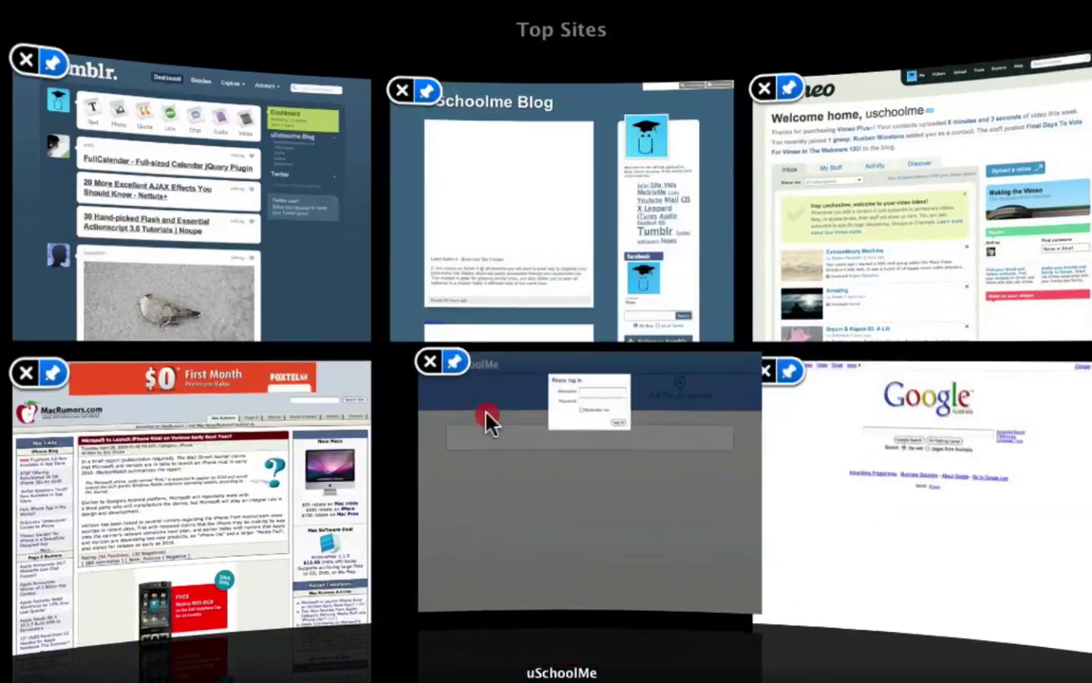
pyautogui.moveTo(835, 106); pyautogui.dragTo(524, 434)
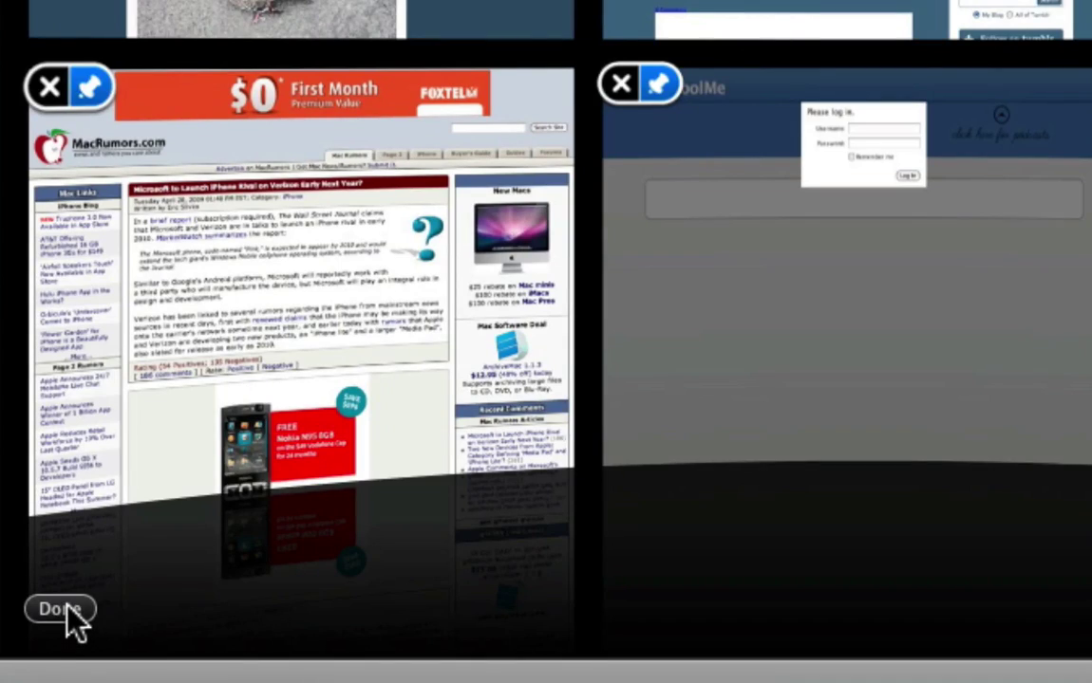
# Finish editing so Tumblr, uSchoolme Blog and Vimeo sit above MacRumors, uSchoolMe login and Google
pyautogui.click(68, 610)
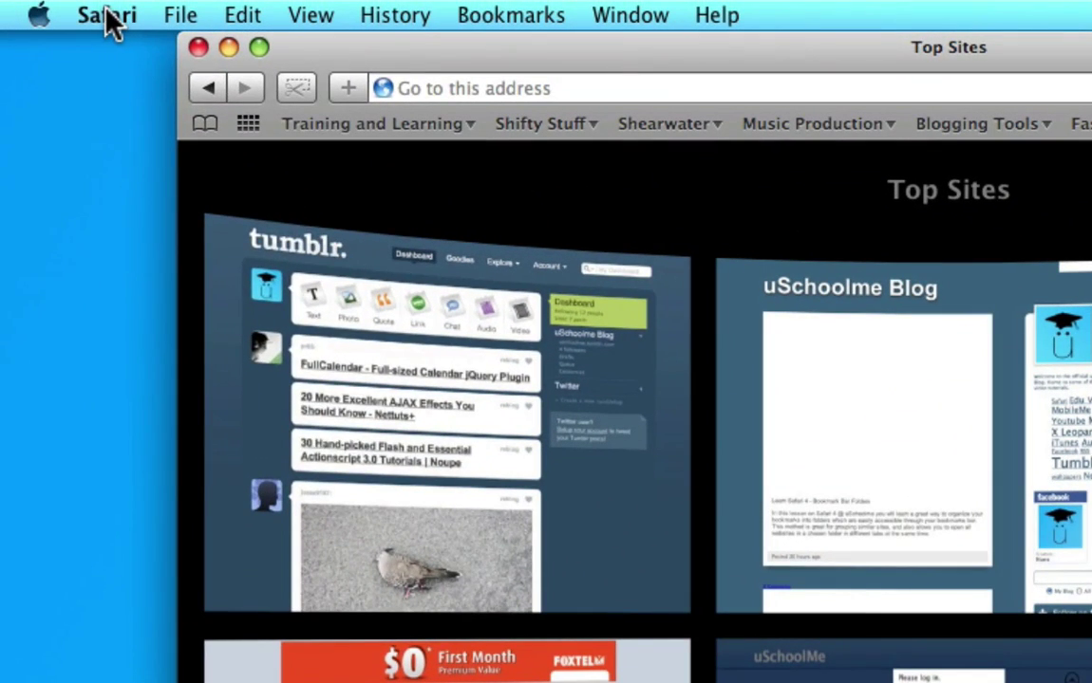
# In General preferences, set new windows to Home Page and keep new tabs on Top Sites
pyautogui.click(106, 16)
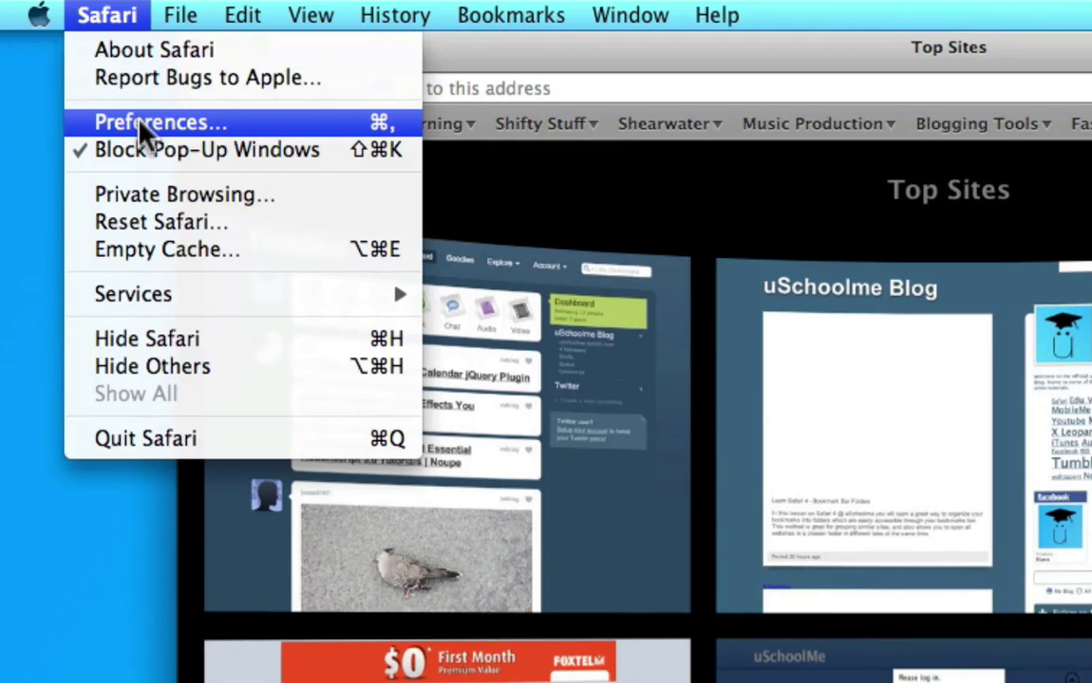
pyautogui.click(361, 135)
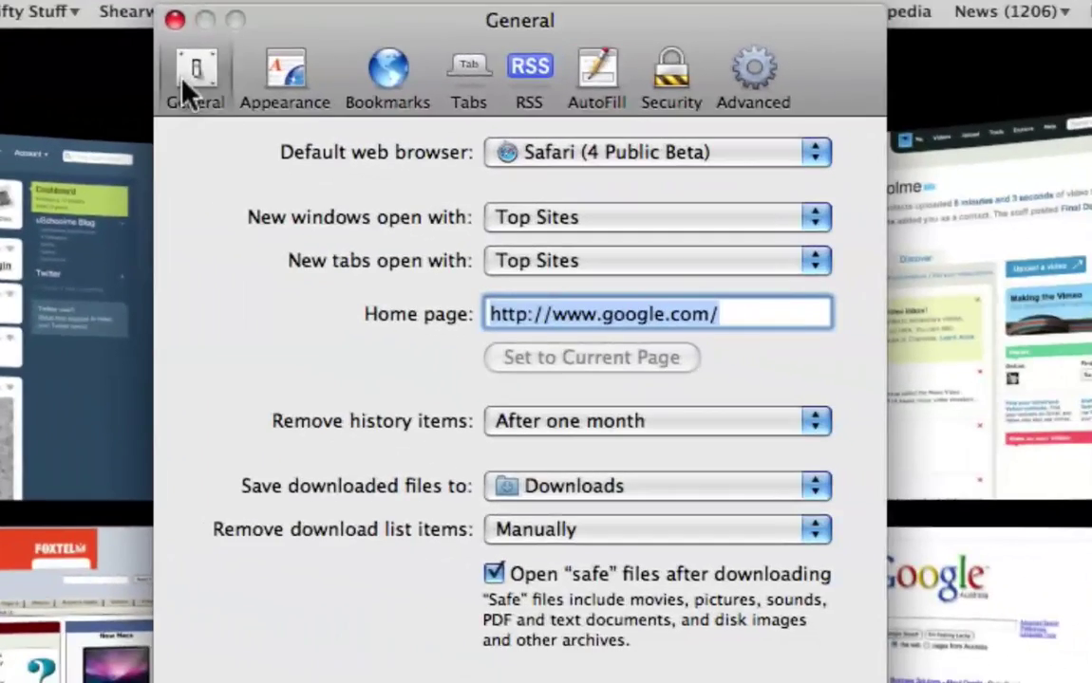
pyautogui.click(193, 74)
pyautogui.click(551, 227)
pyautogui.click(558, 264)
pyautogui.click(437, 258)
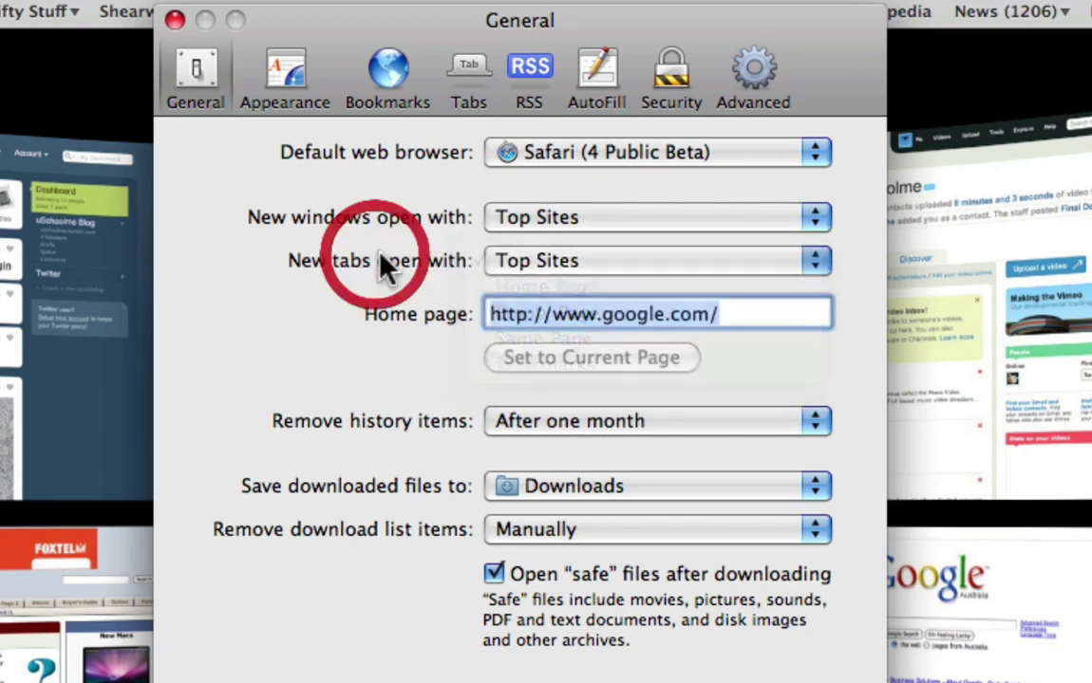
pyautogui.click(575, 228)
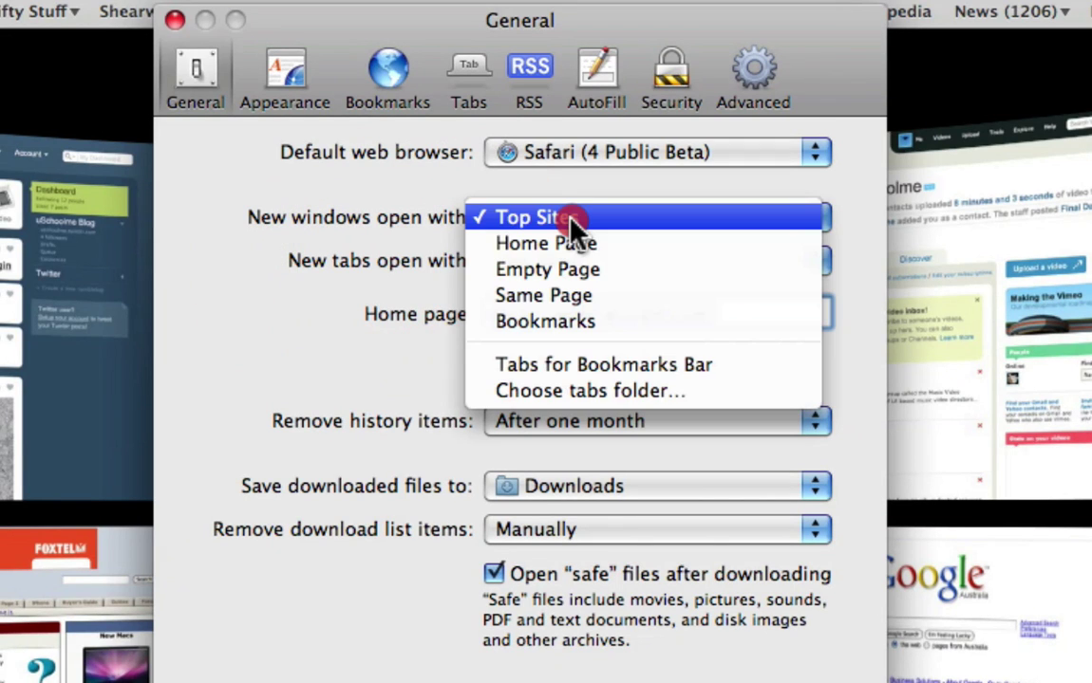
pyautogui.click(606, 252)
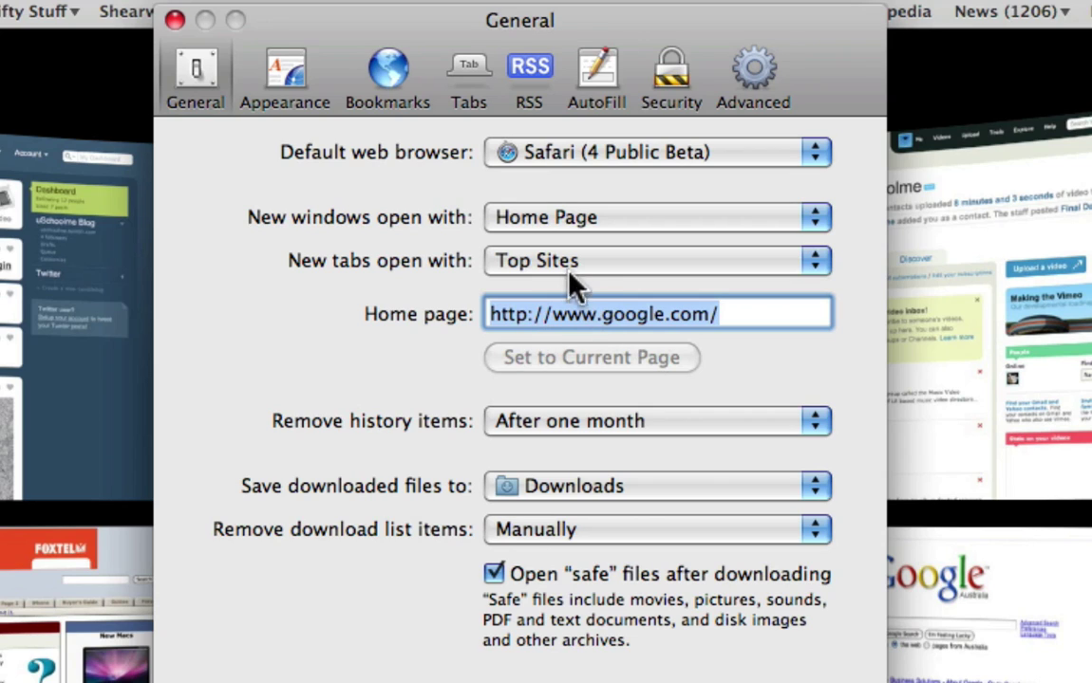
pyautogui.click(175, 20)
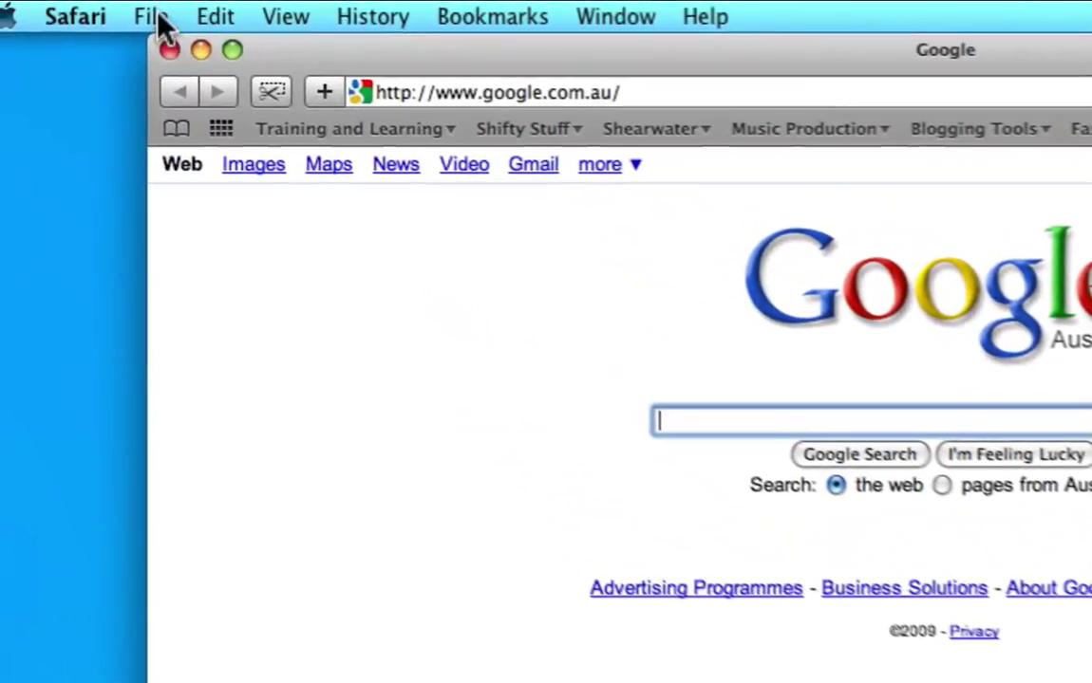
# Open a new tab from the File menu, confirming it shows the Top Sites grid
pyautogui.click(152, 17)
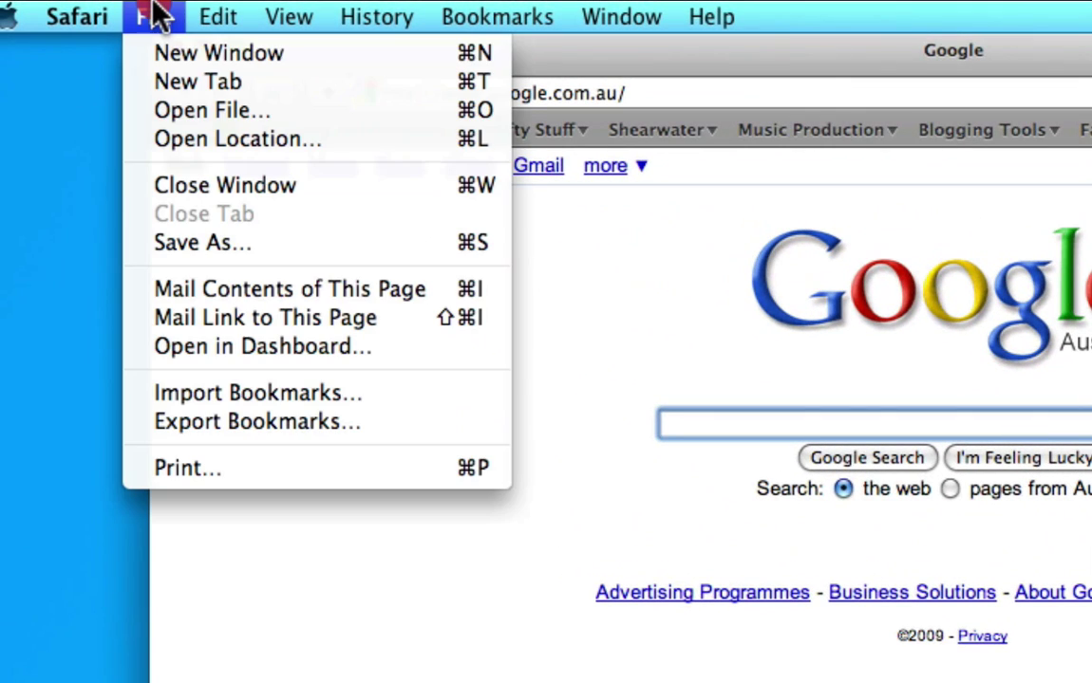
pyautogui.click(174, 78)
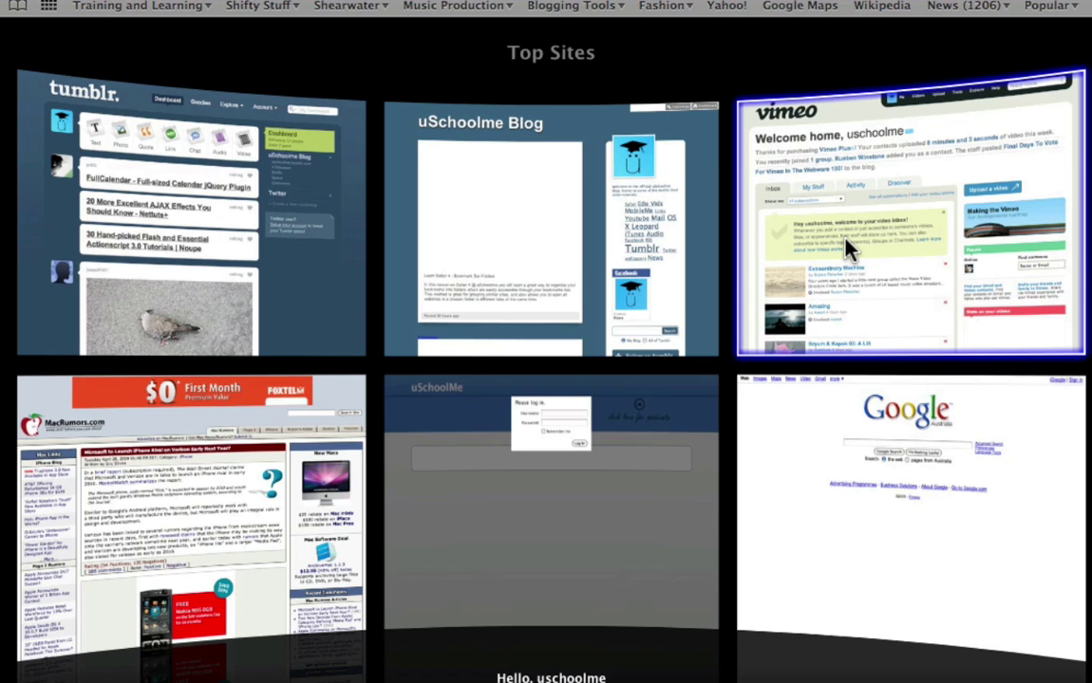
pyautogui.click(867, 258)
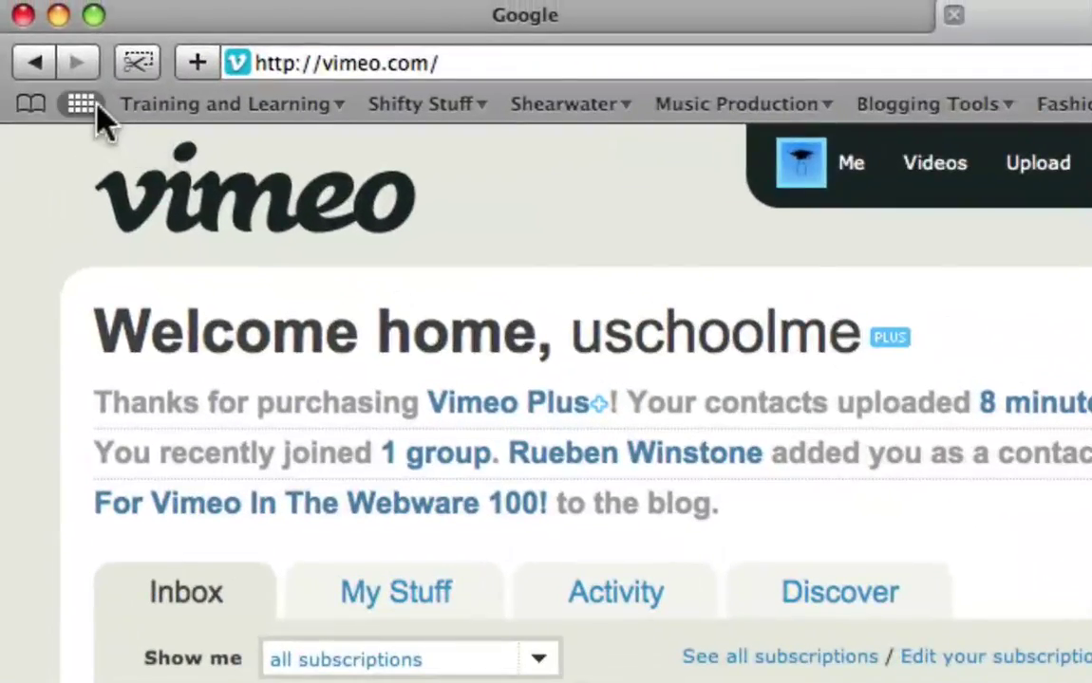
pyautogui.click(93, 106)
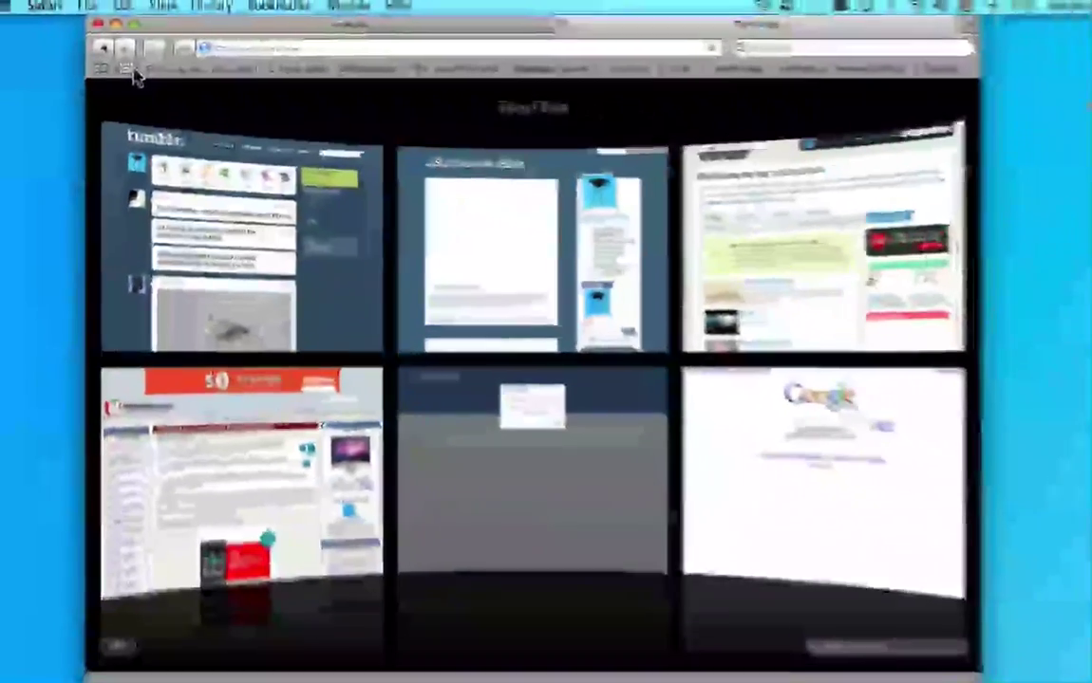